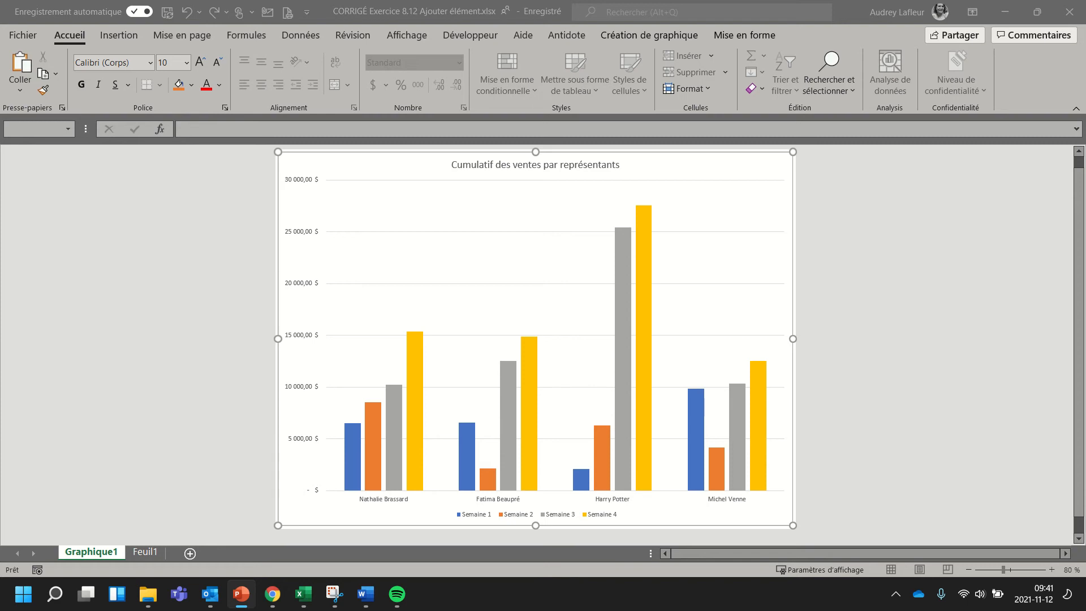
Add axis titles to the sales-by-representative chart
left_click(707, 201)
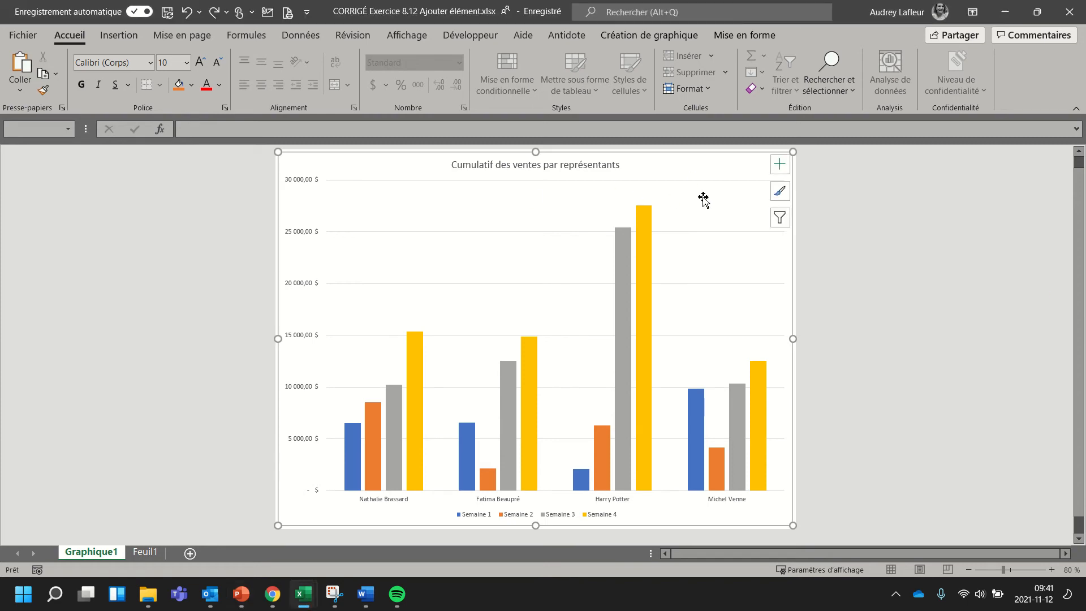
left_click(679, 185)
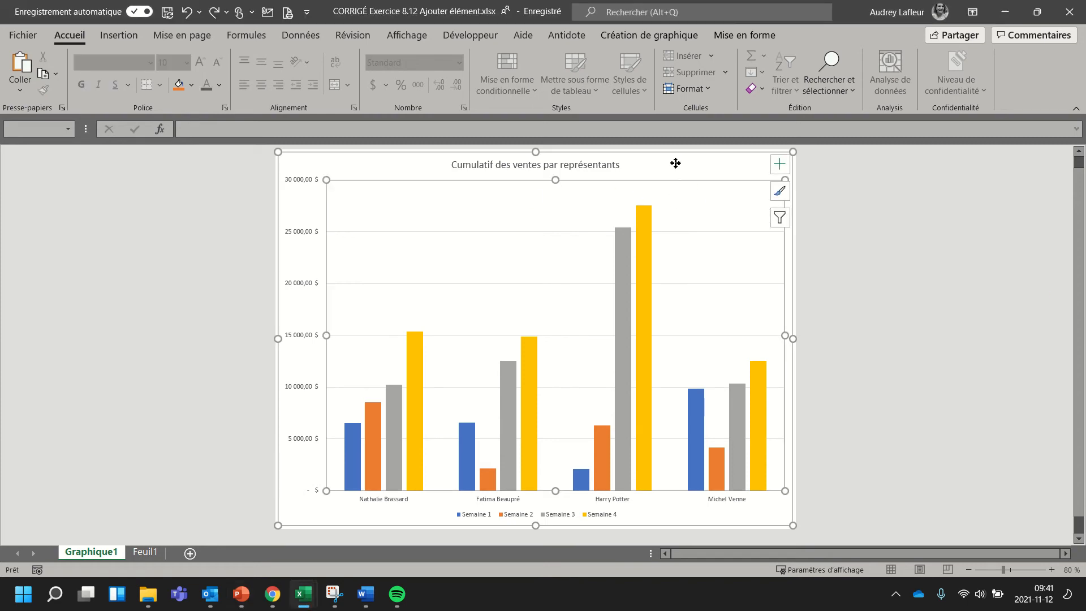
left_click(677, 164)
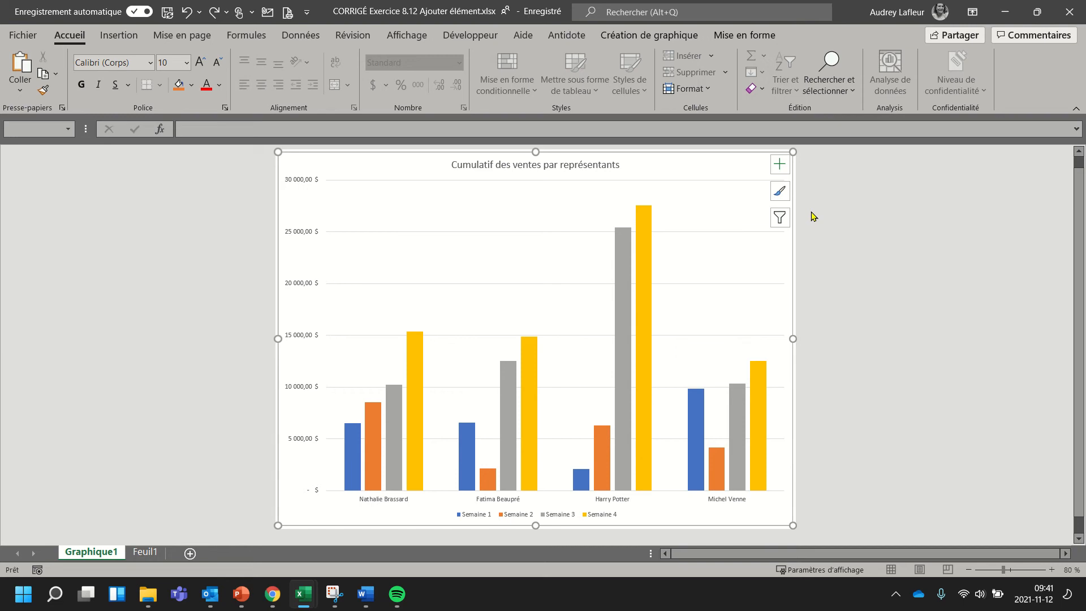
left_click(781, 167)
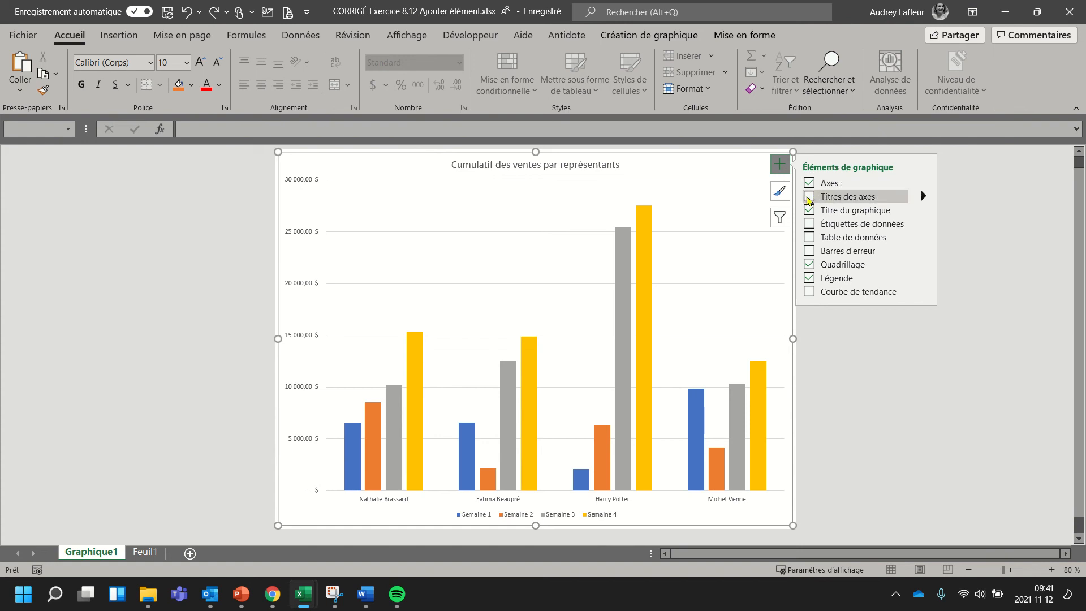
left_click(809, 198)
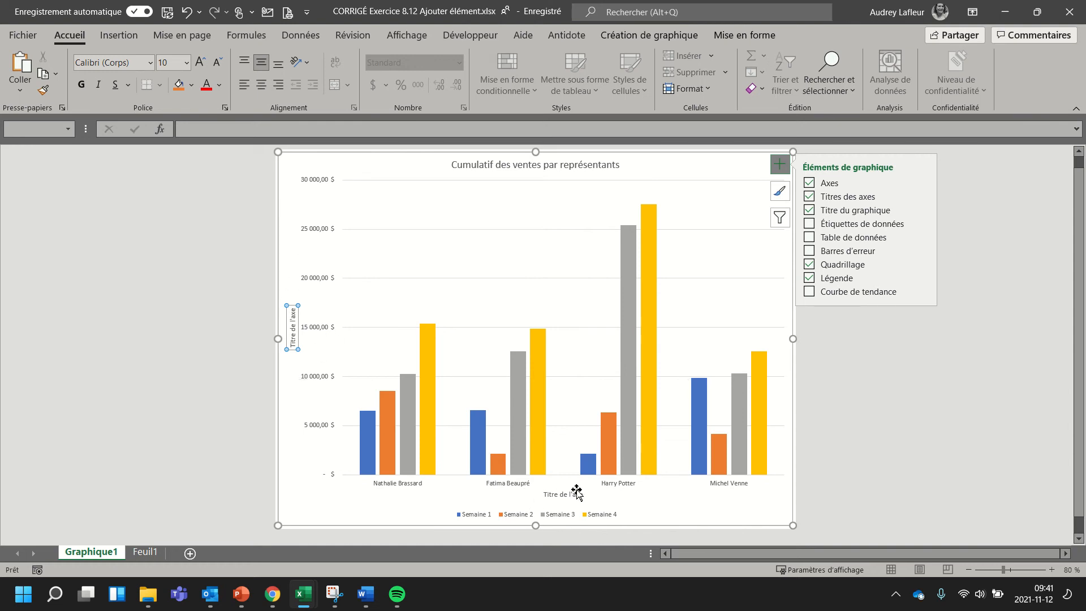
Hide the chart's main horizontal axis title and show it again
left_click(923, 196)
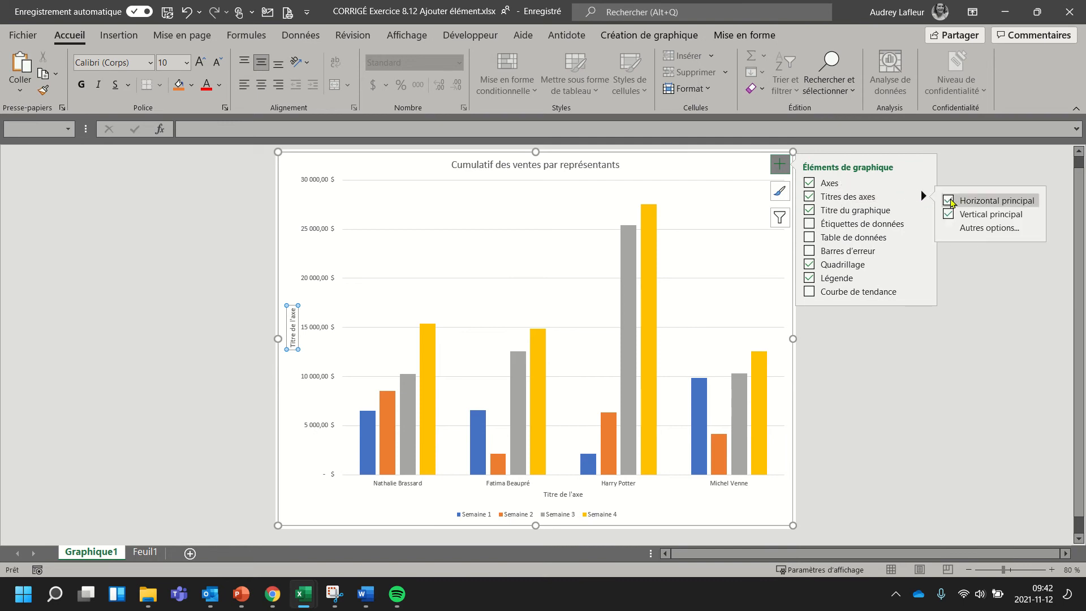
left_click(948, 201)
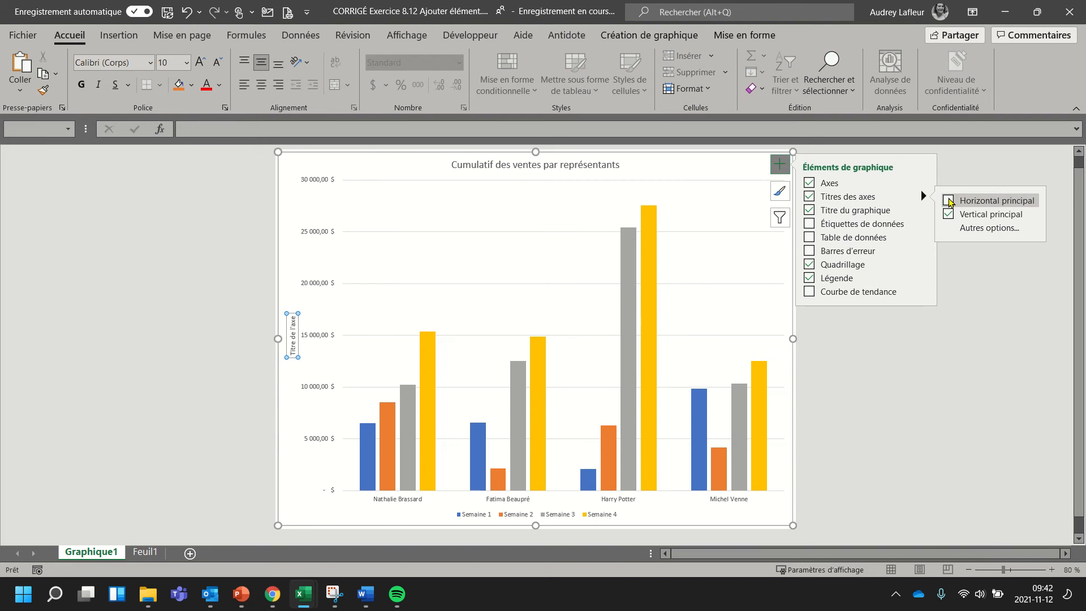
left_click(949, 200)
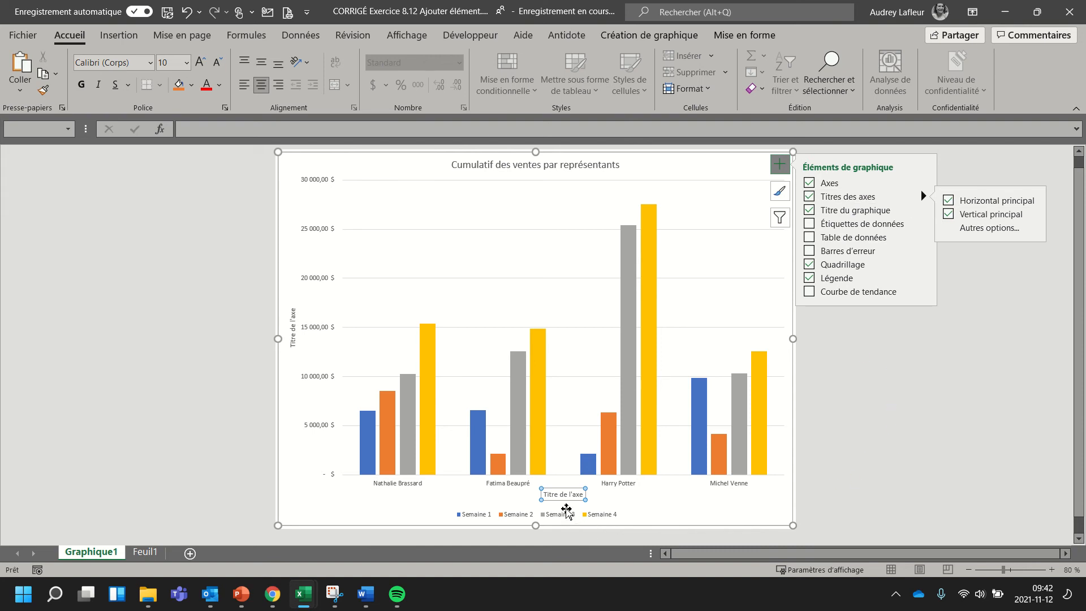
Replace the horizontal axis title's placeholder text with "Représentants"
left_click(560, 494)
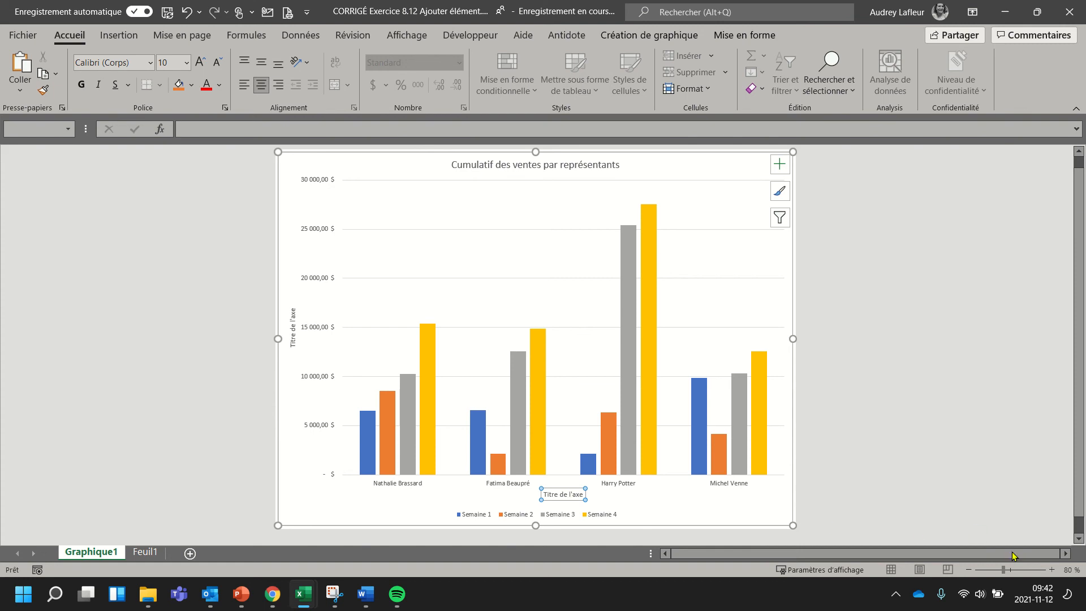
left_click(1051, 569)
left_click(1052, 569)
left_click(1051, 570)
scroll(732, 375, "down", 3)
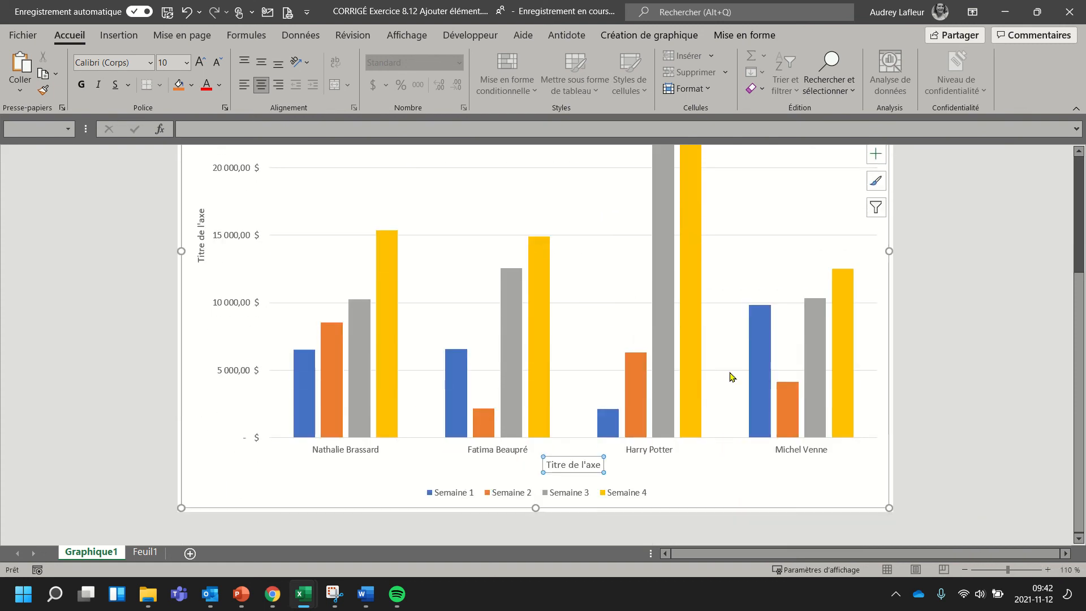
left_click(566, 465)
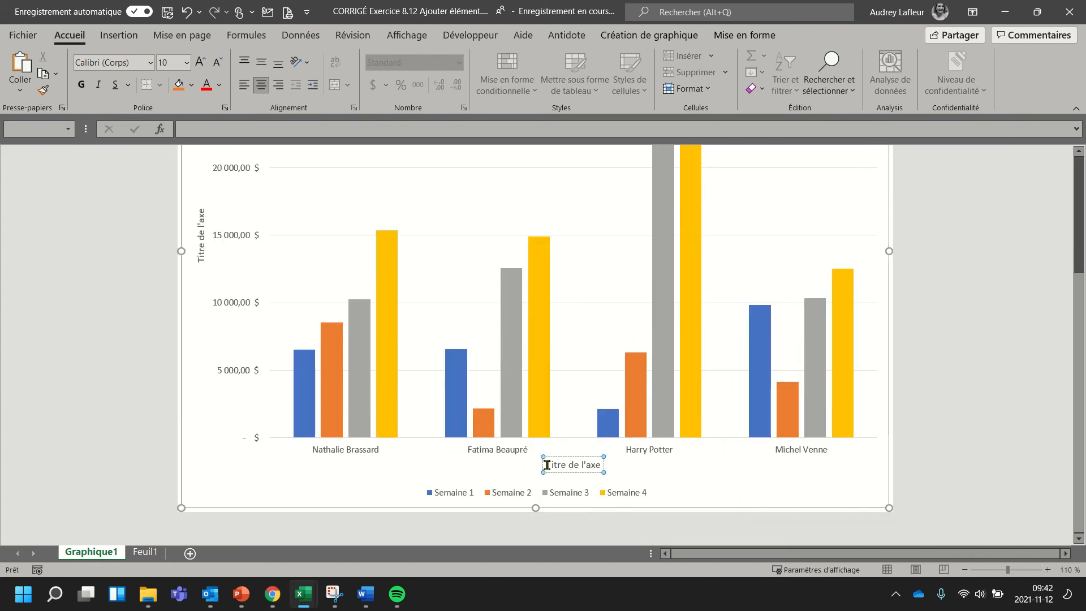
left_click_drag(545, 465, 622, 463)
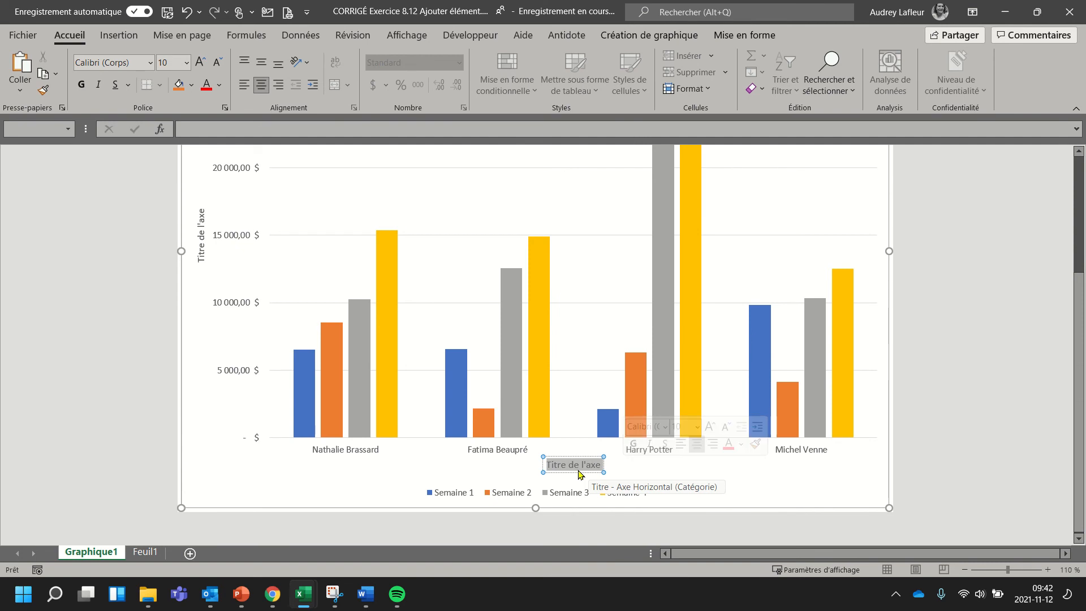
type("R")
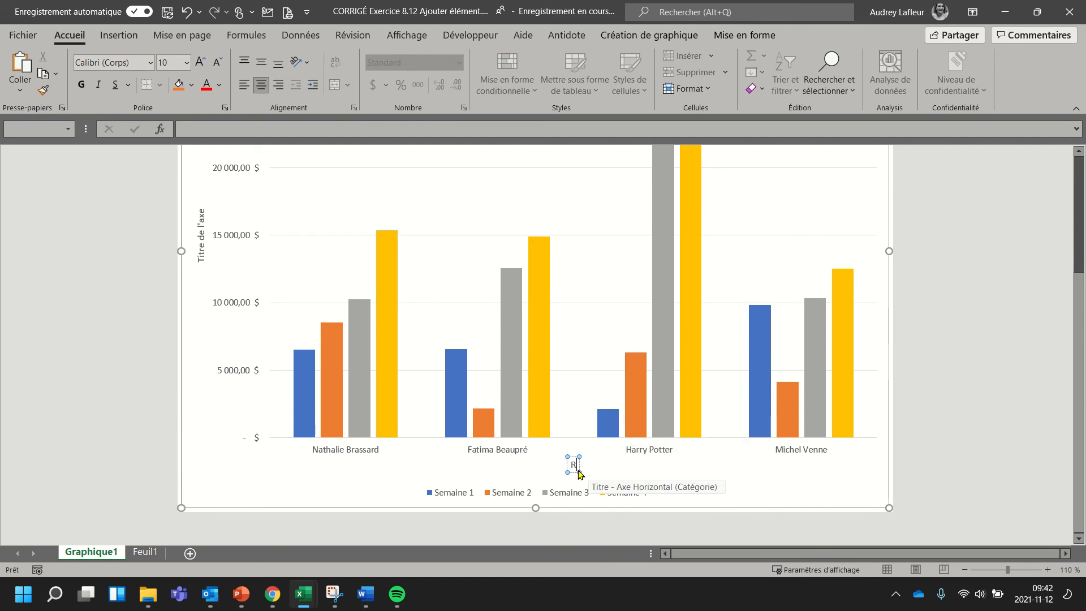
type("eprésentants")
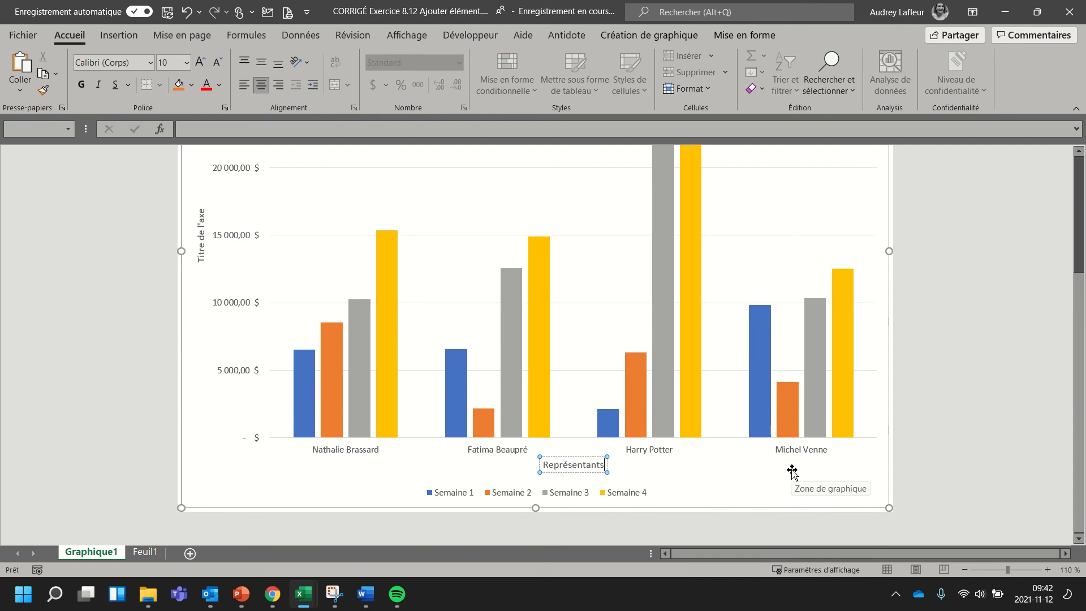
Set the vertical axis title to "Cumulatifs", with a capital C
left_click(195, 242)
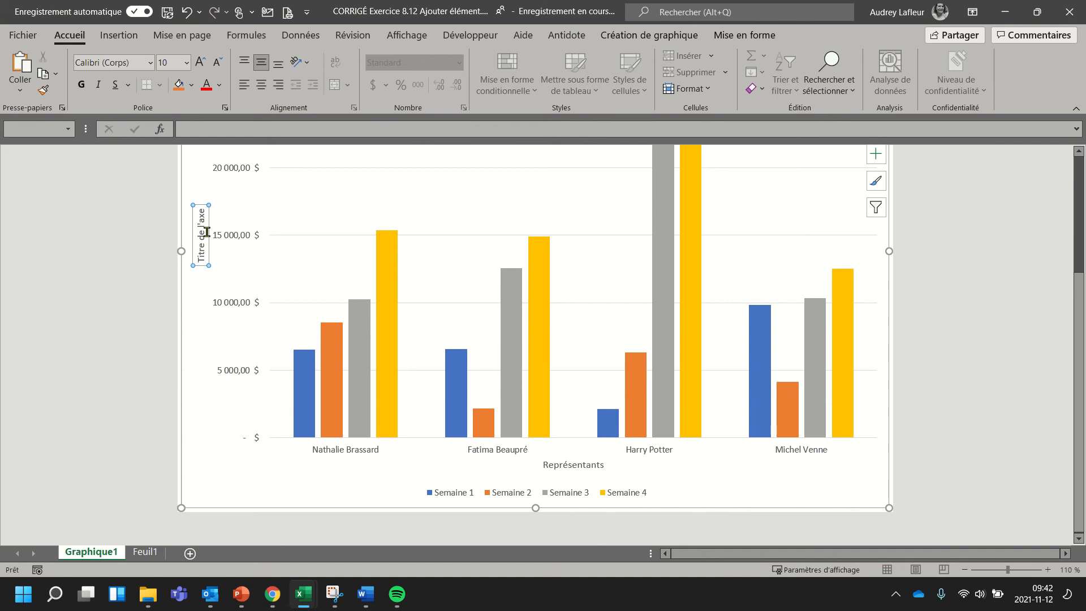
left_click(193, 128)
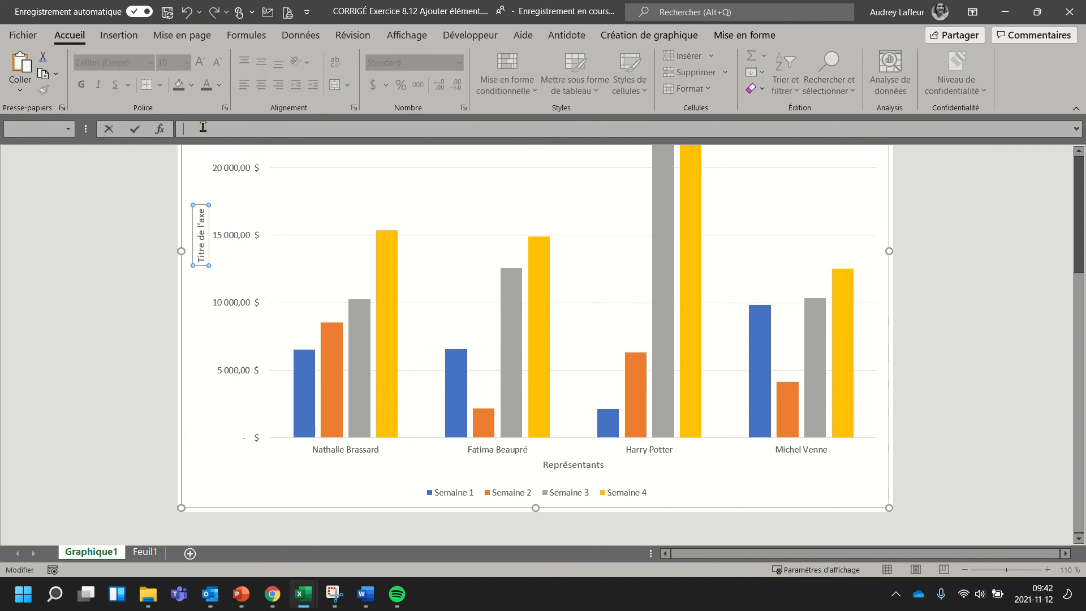
type("cumulatifs")
left_click(188, 129)
key("BackSpace")
type("C")
key("Return")
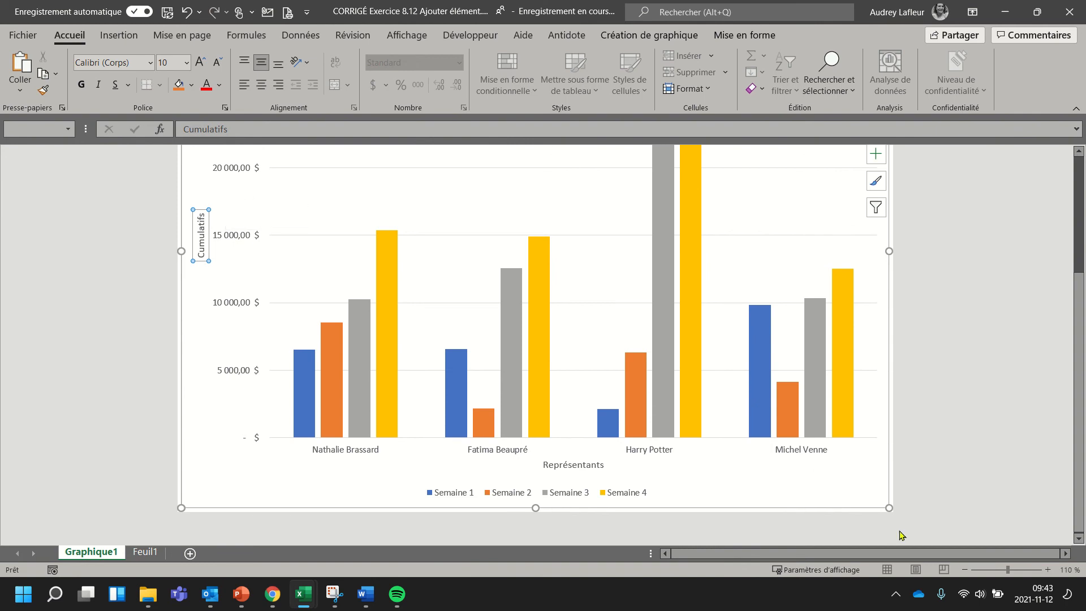
Add data labels to all the chart's columns, using the Bord extérieur position
left_click(965, 571)
left_click(965, 570)
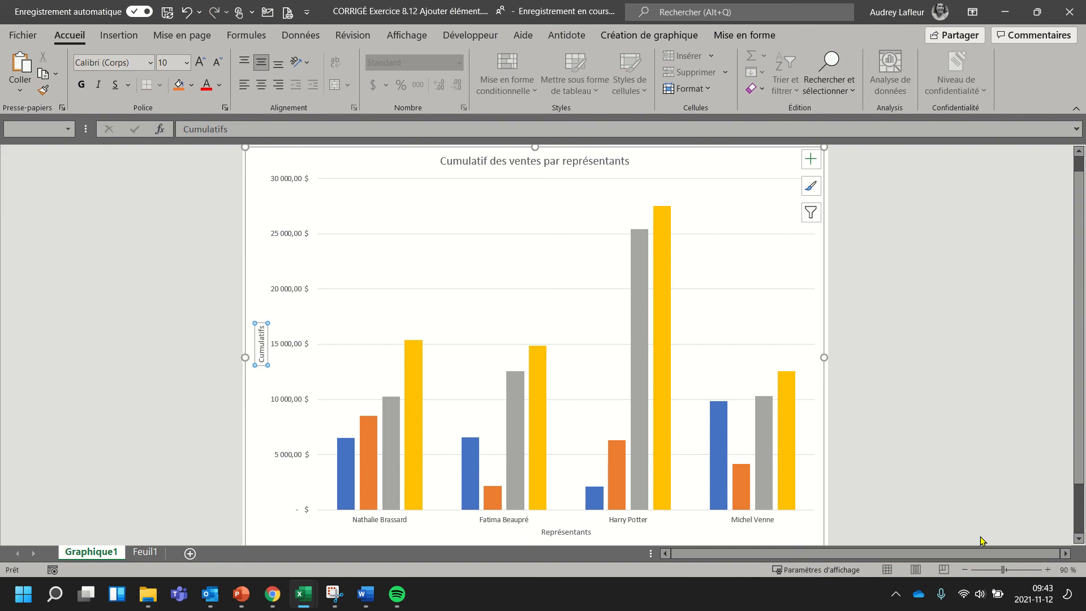
left_click(965, 570)
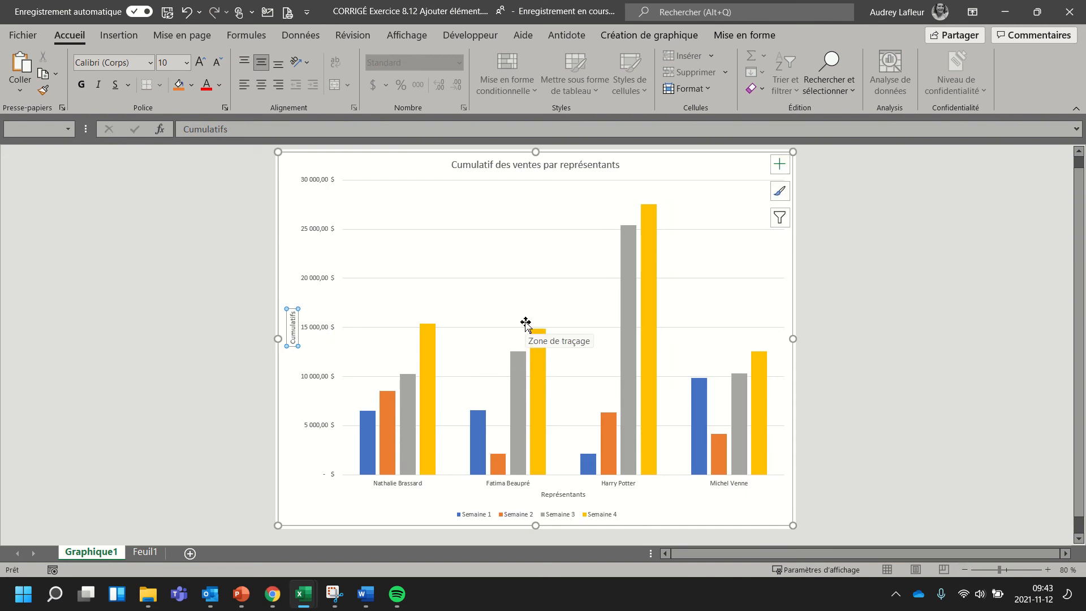
left_click(702, 178)
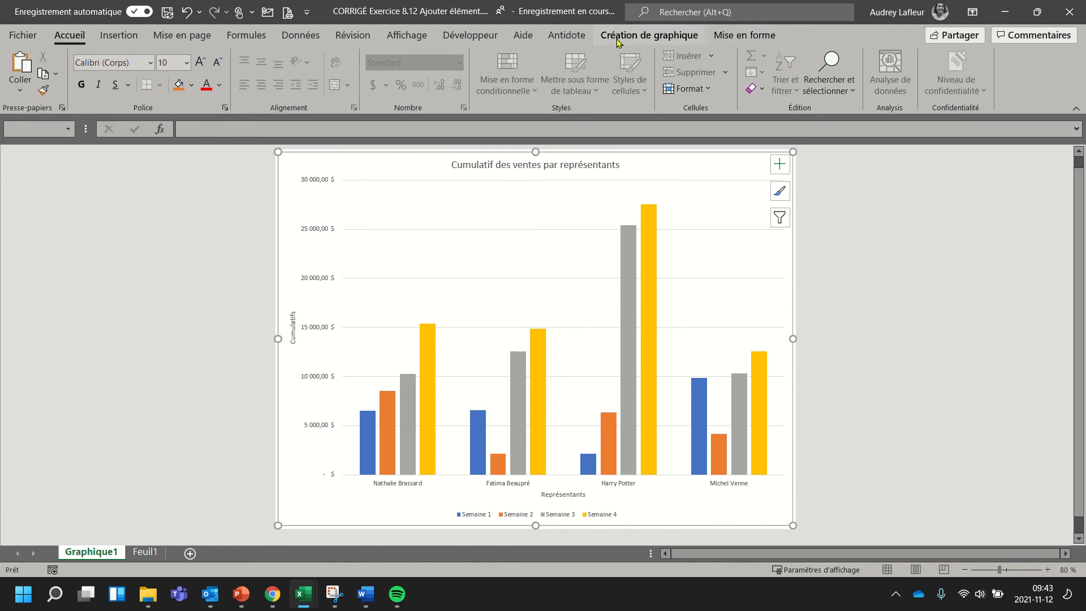
left_click(661, 39)
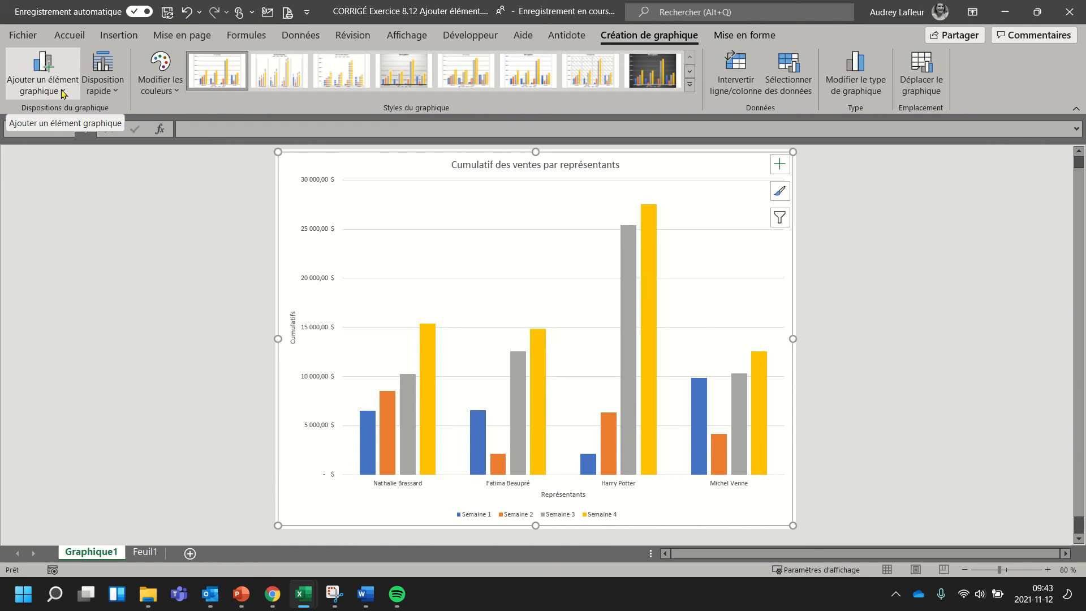
left_click(64, 94)
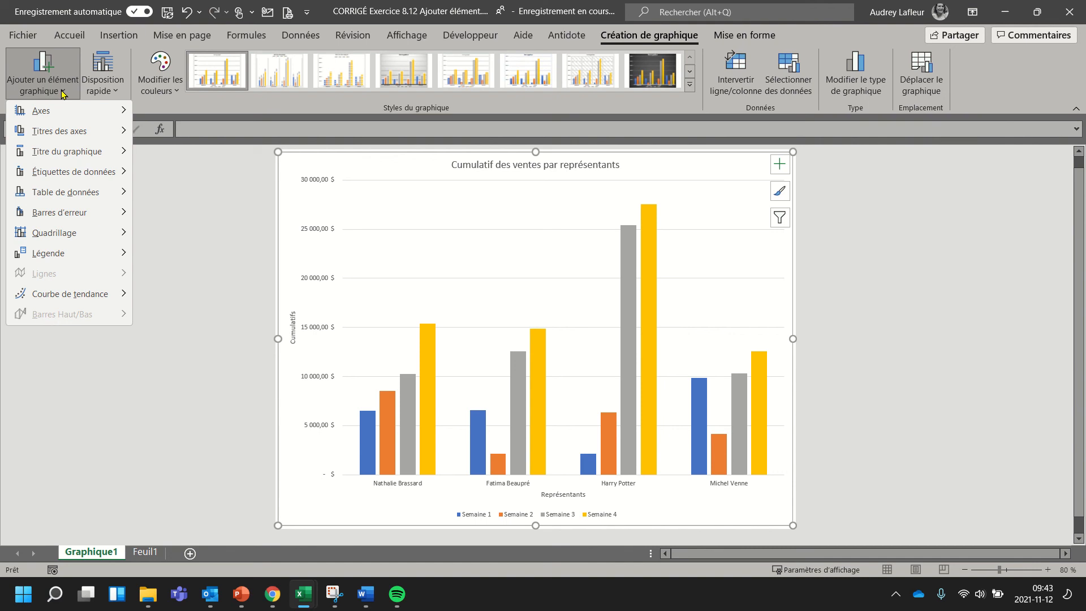
mouse_move(61, 195)
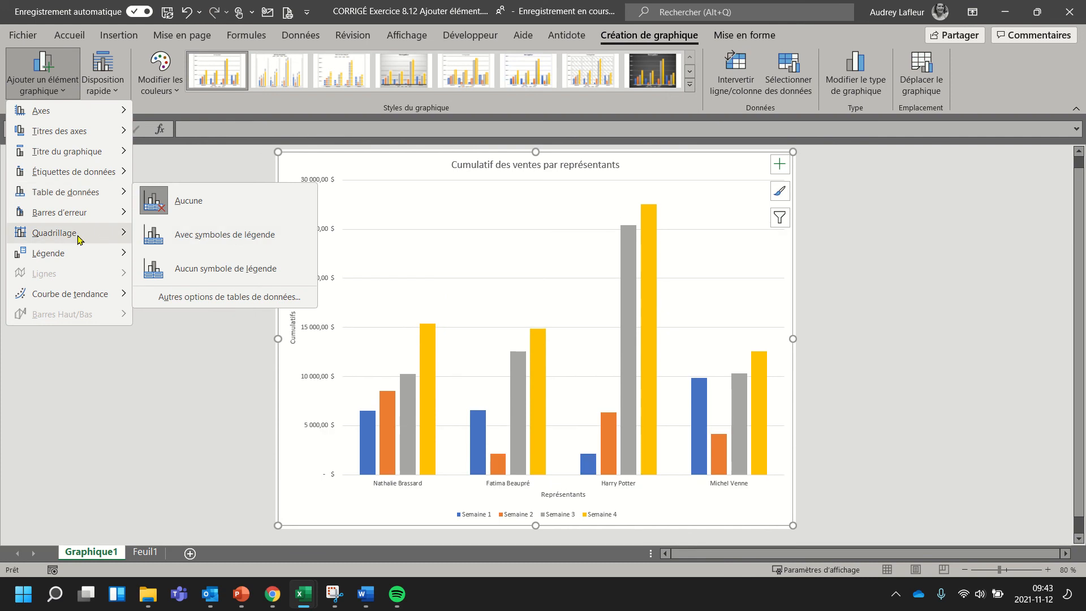
mouse_move(80, 236)
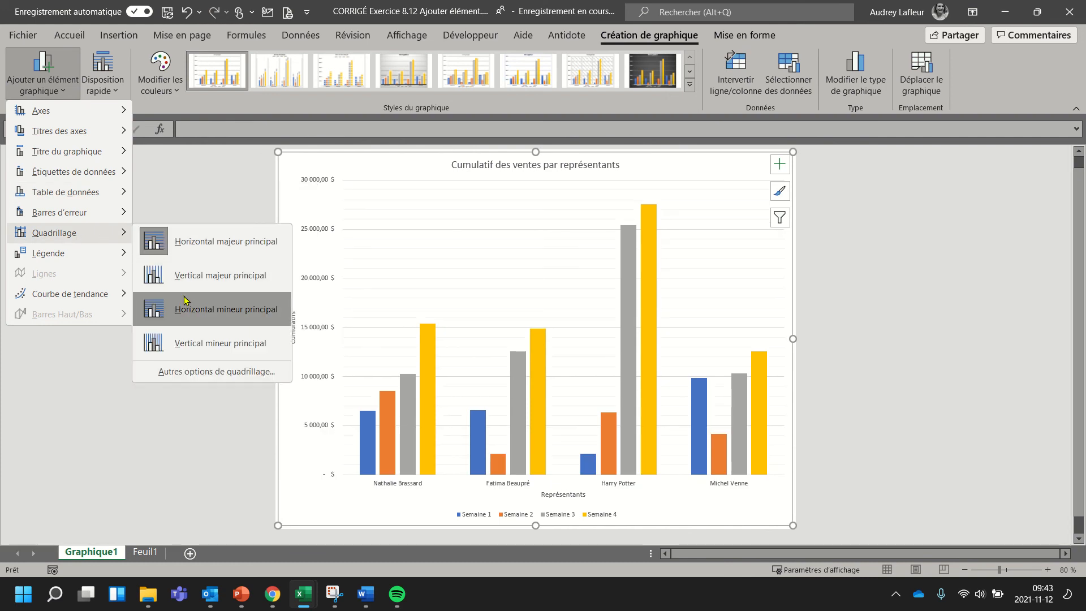
mouse_move(91, 174)
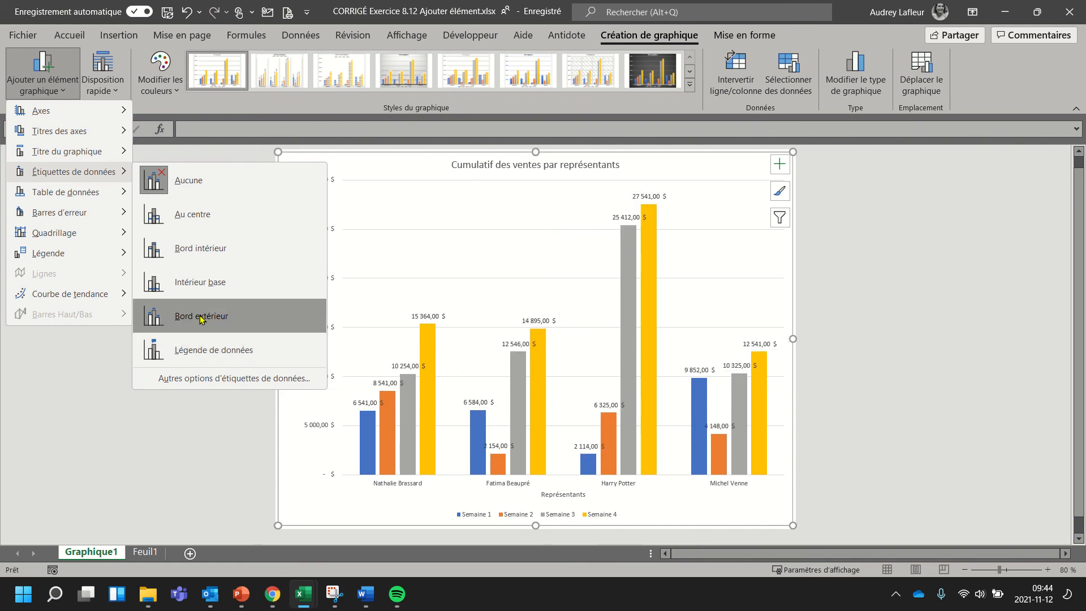
left_click(201, 321)
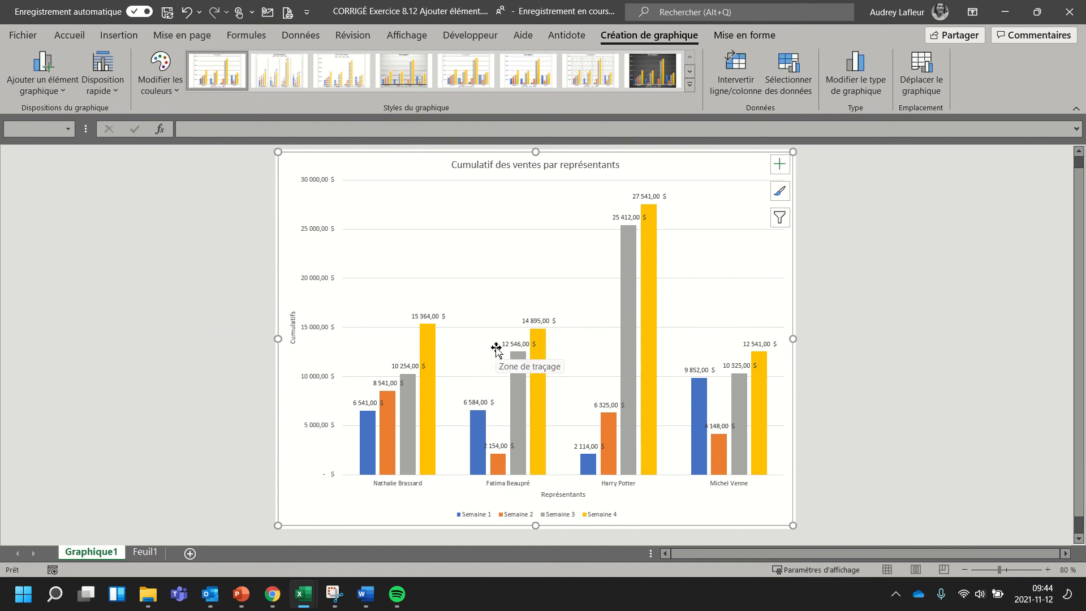
Turn the chart's data labels off and back on among the chart elements
left_click(55, 96)
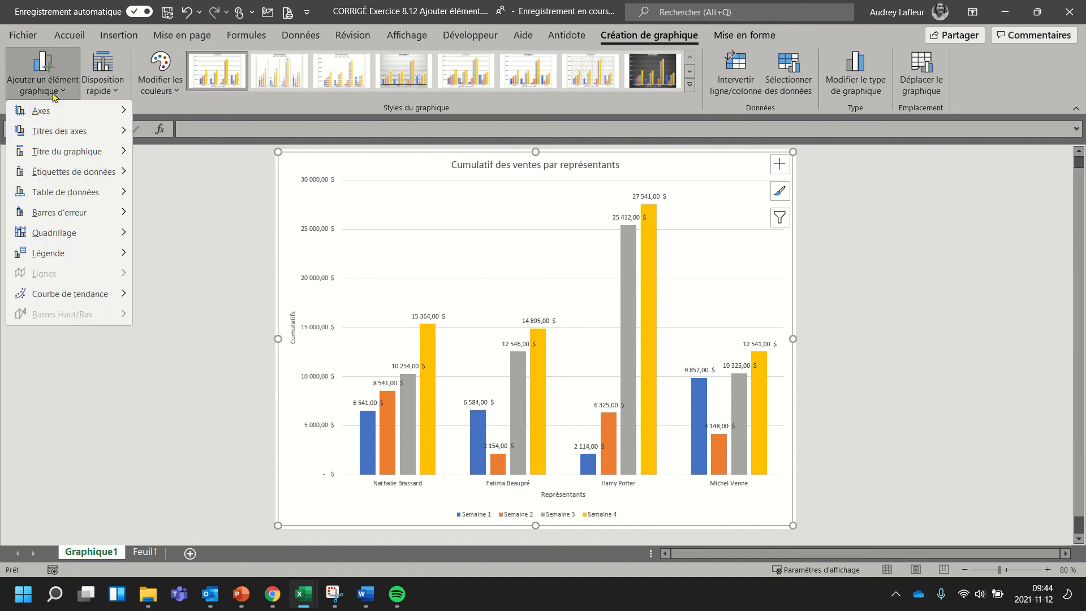
left_click(782, 170)
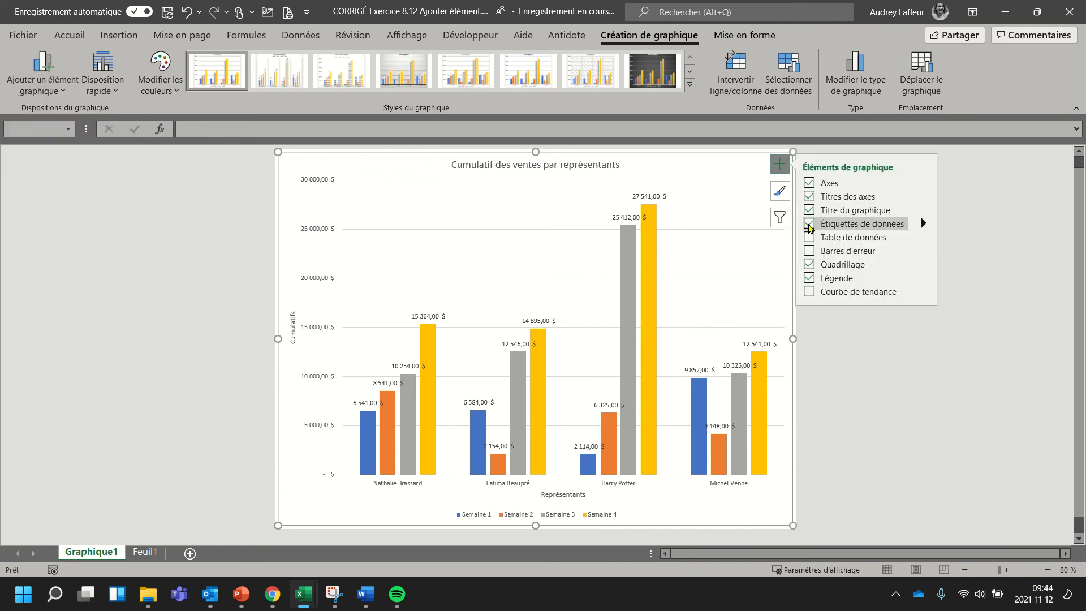
left_click(810, 224)
left_click(809, 225)
mouse_move(924, 222)
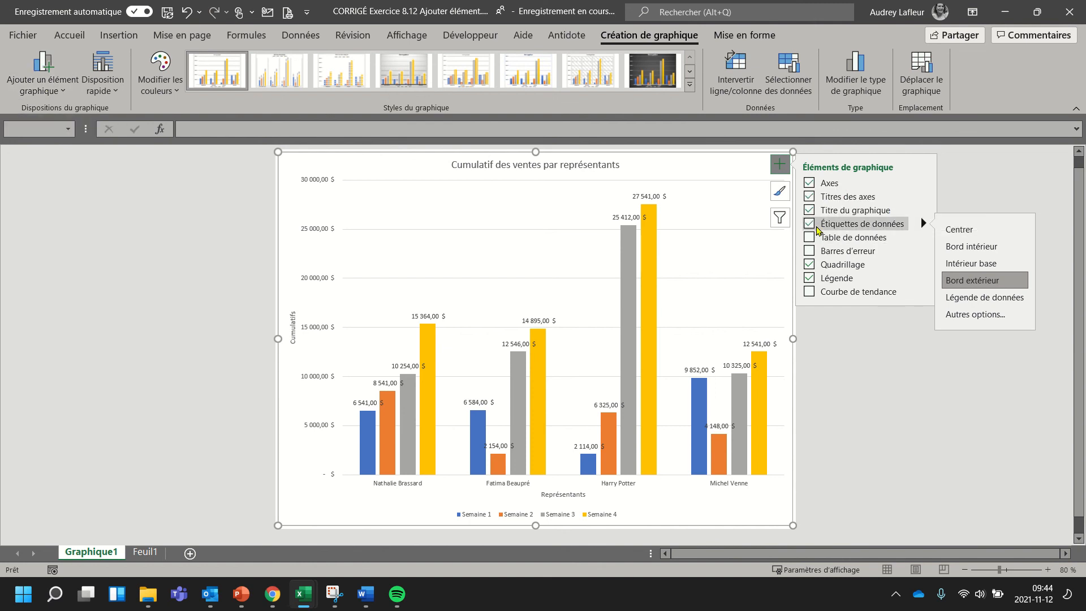
left_click(816, 226)
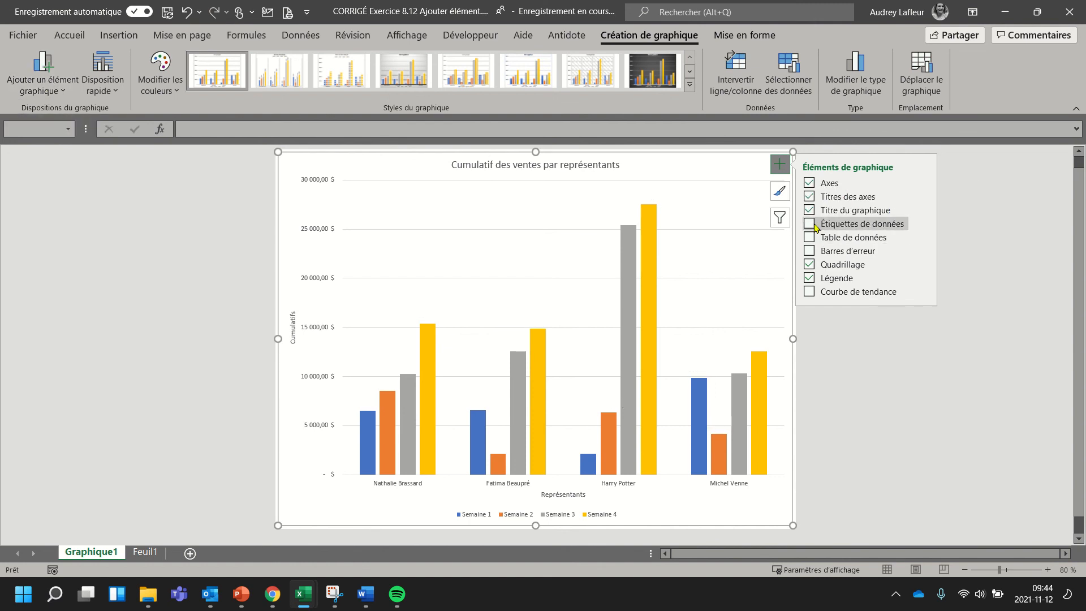
left_click(816, 226)
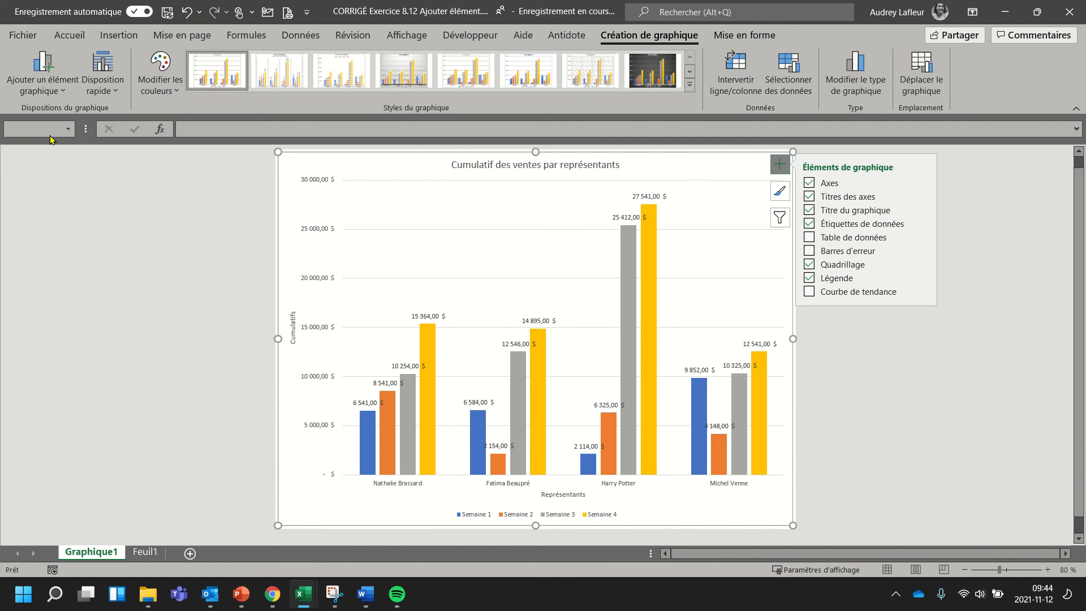
Remove the data labels from the chart by choosing Aucune
left_click(74, 86)
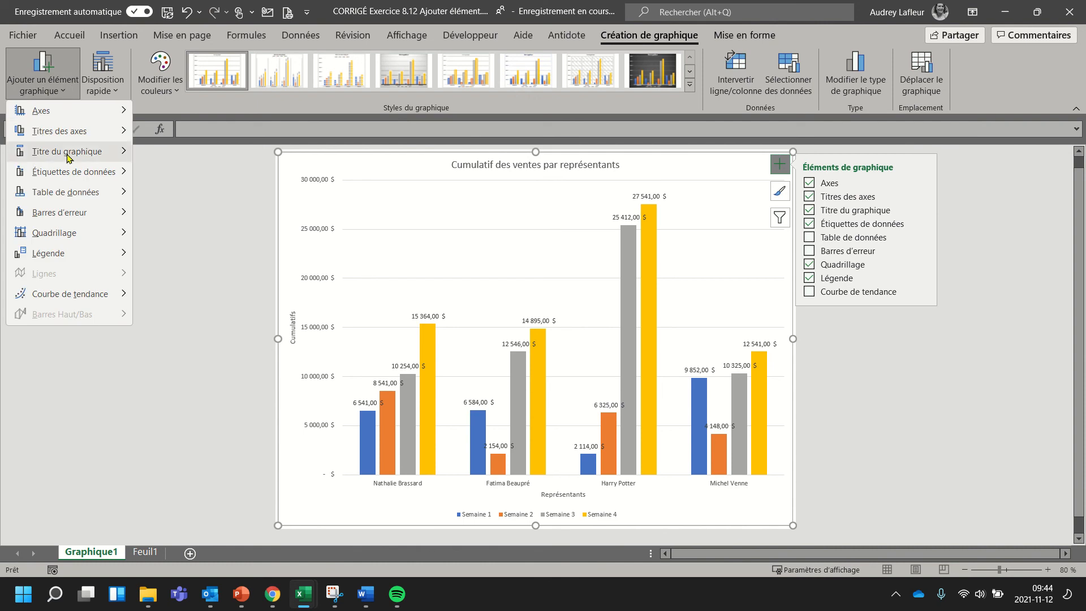
mouse_move(68, 168)
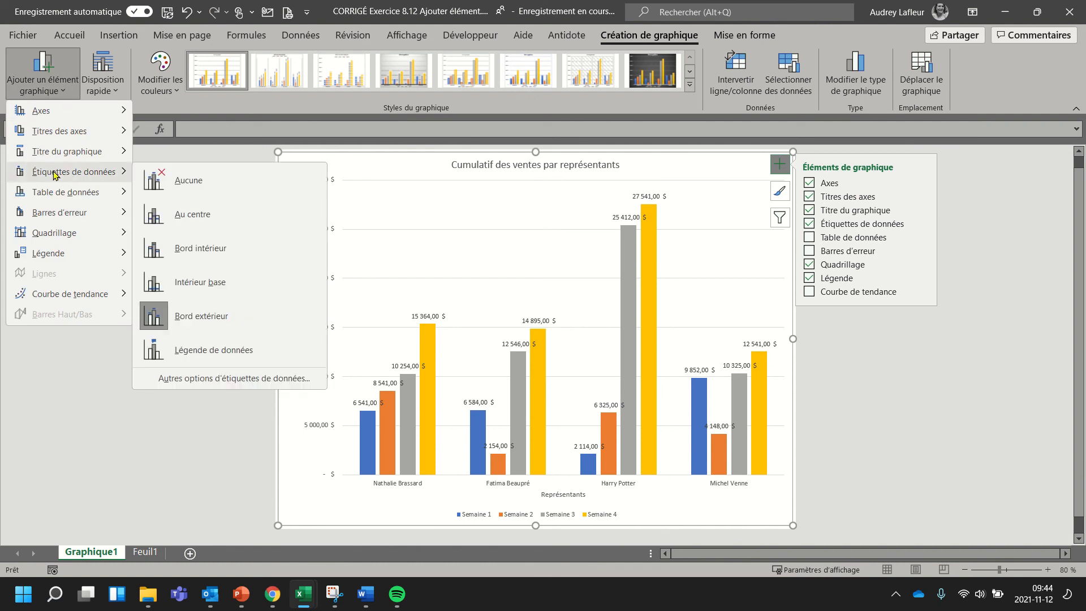
left_click(193, 182)
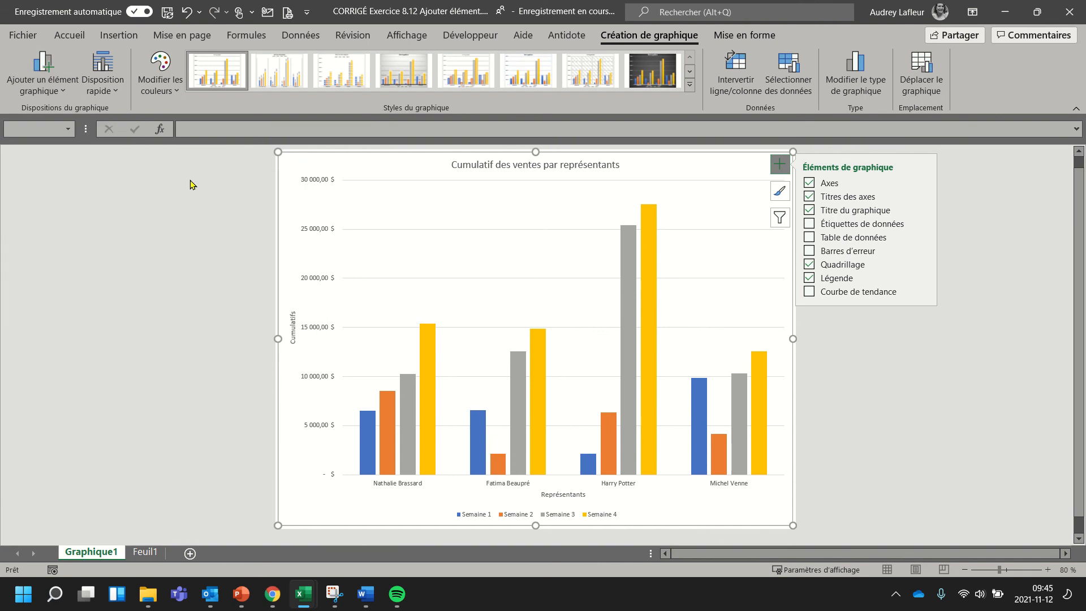